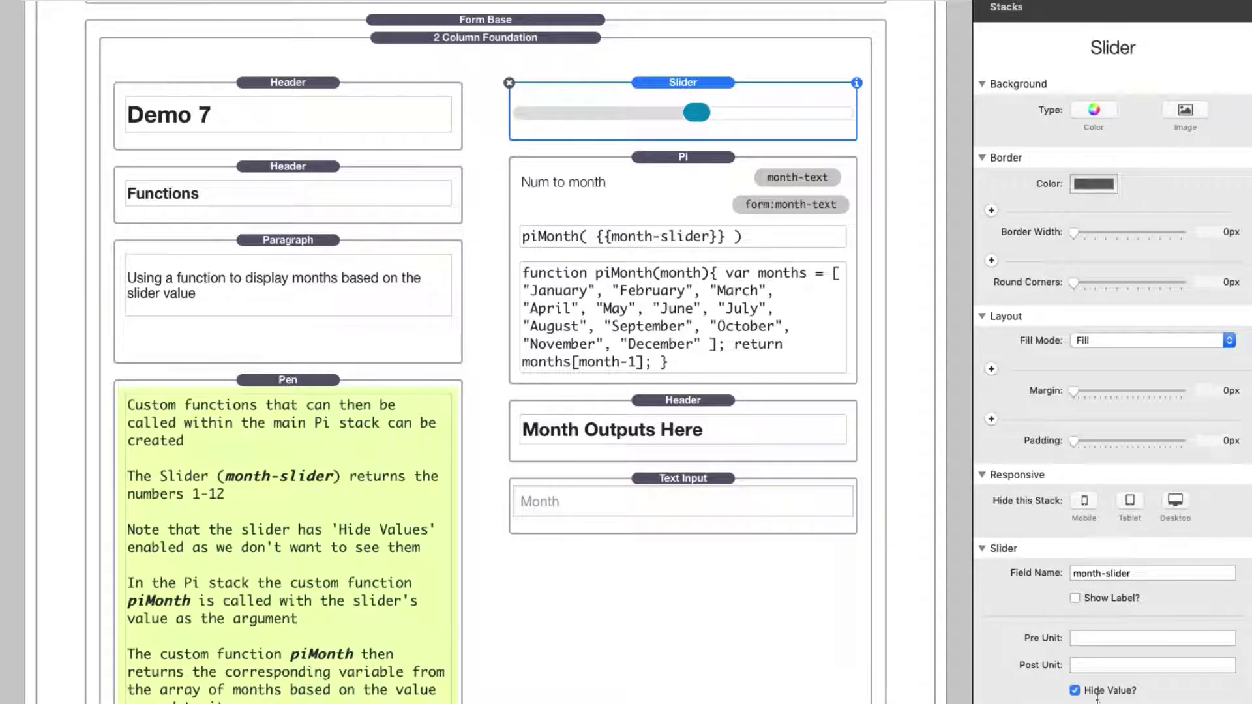
Check the slider's field name, then select the Pi stack to show its settings
{"action": "left_click", "coordinate": [1124, 573]}
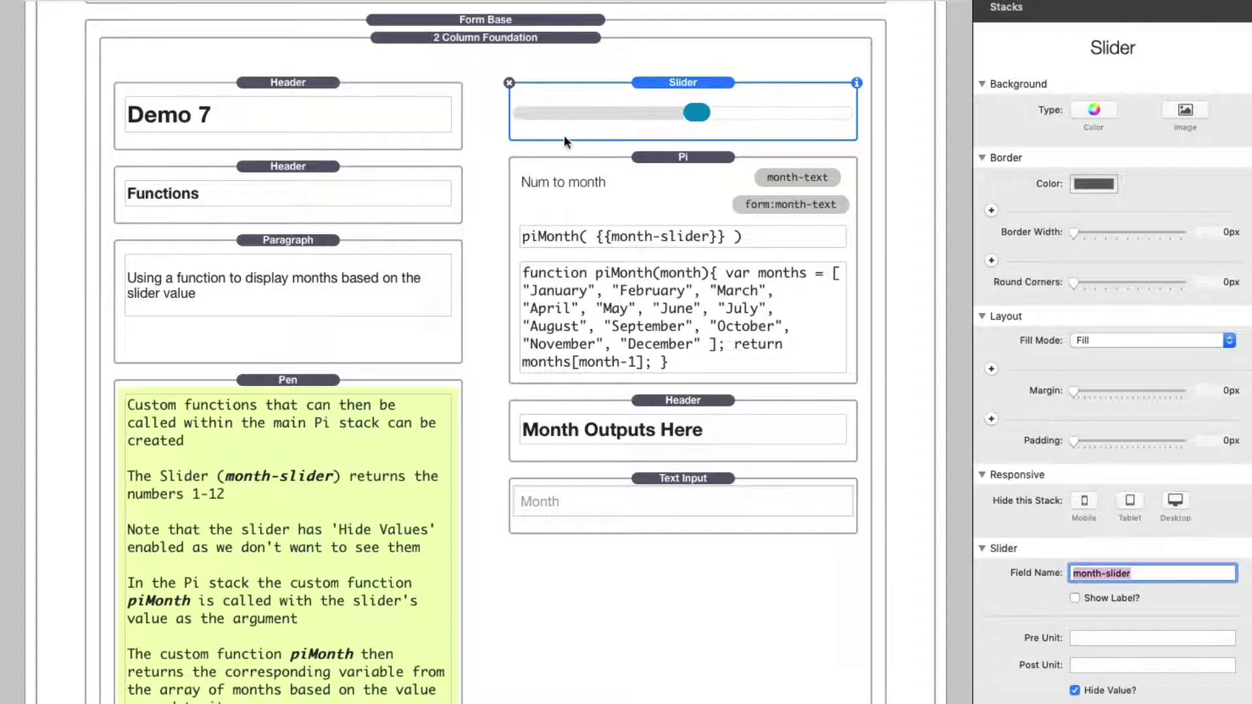
{"action": "left_click", "coordinate": [657, 162]}
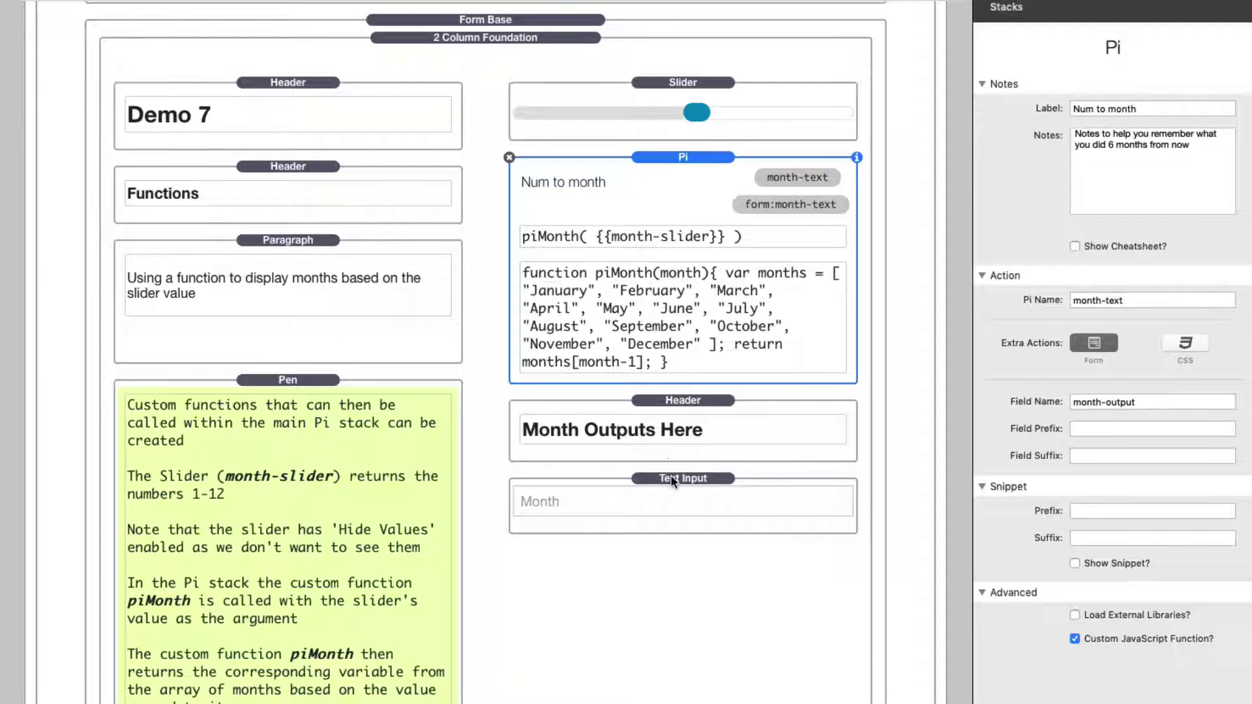
Preview the page and test the Demo 7 slider at September and March, checking the month heading and text field
{"action": "key", "text": "super+r"}
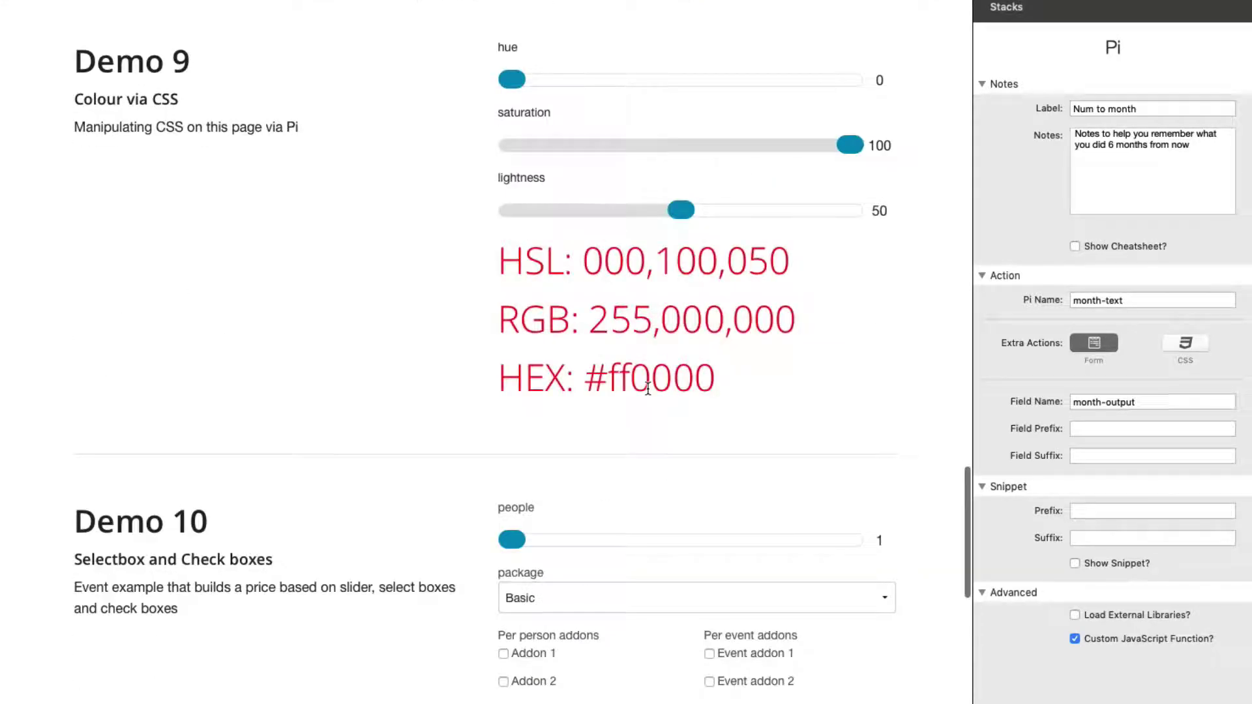
{"action": "scroll", "coordinate": [648, 389], "scroll_direction": "up", "scroll_amount": 8}
{"action": "scroll", "coordinate": [648, 388], "scroll_direction": "up", "scroll_amount": 8}
{"action": "scroll", "coordinate": [620, 339], "scroll_direction": "down", "scroll_amount": 3}
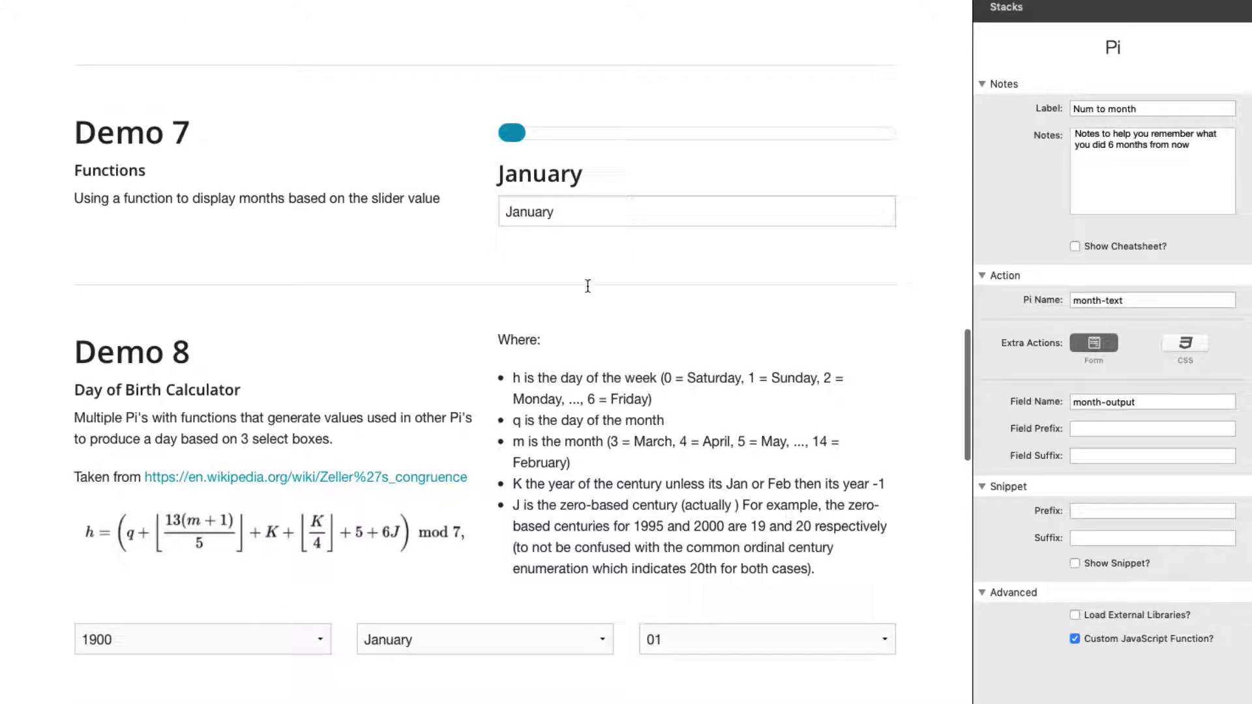
{"action": "left_click_drag", "start_coordinate": [517, 133], "coordinate": [786, 138]}
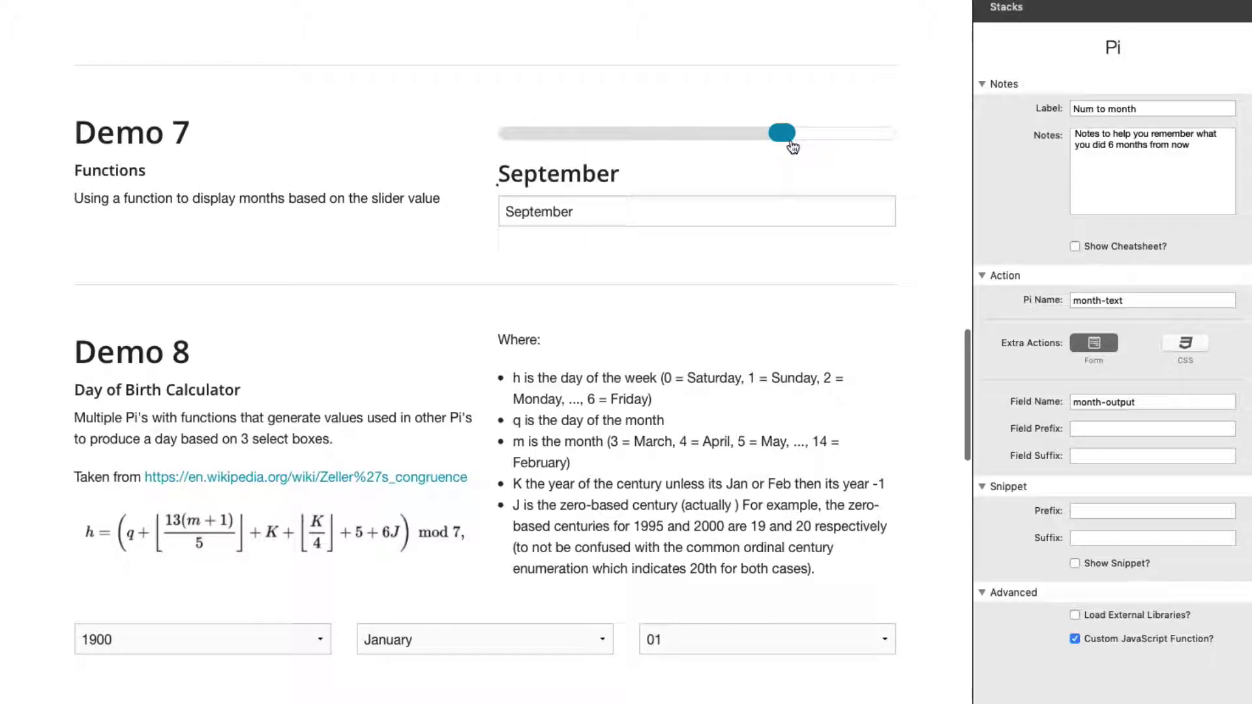
{"action": "double_click", "coordinate": [545, 168]}
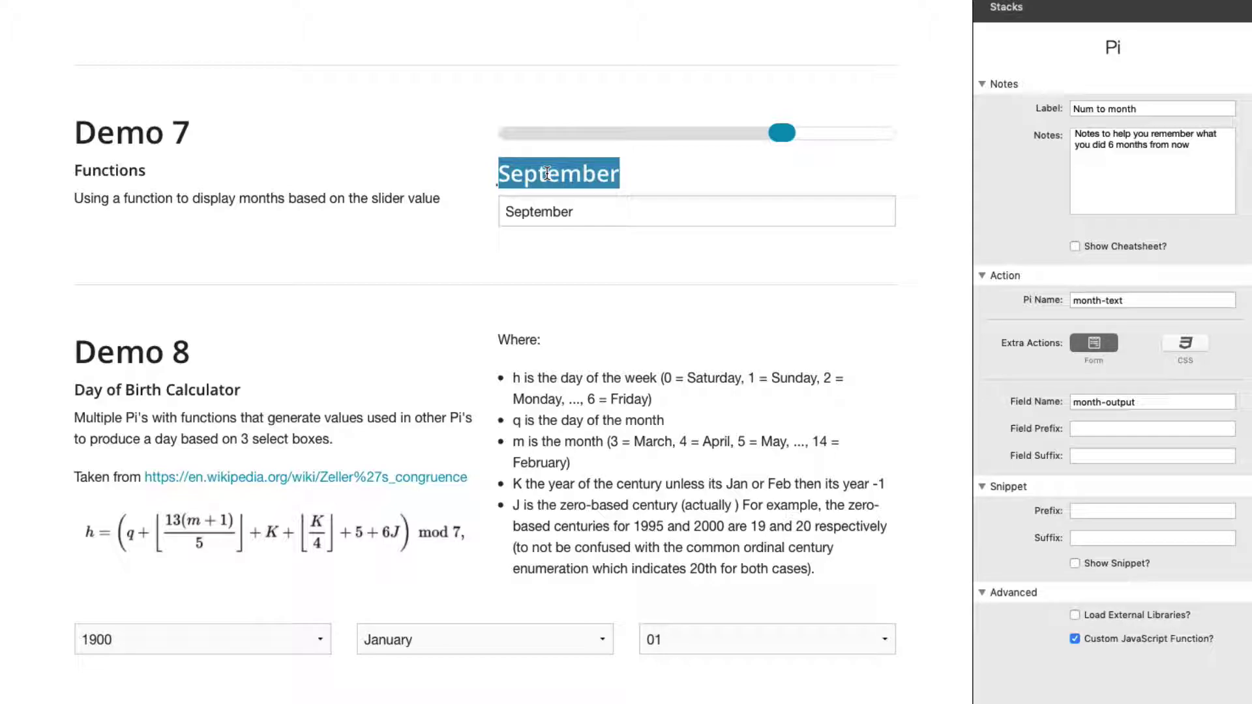
{"action": "left_click", "coordinate": [590, 214]}
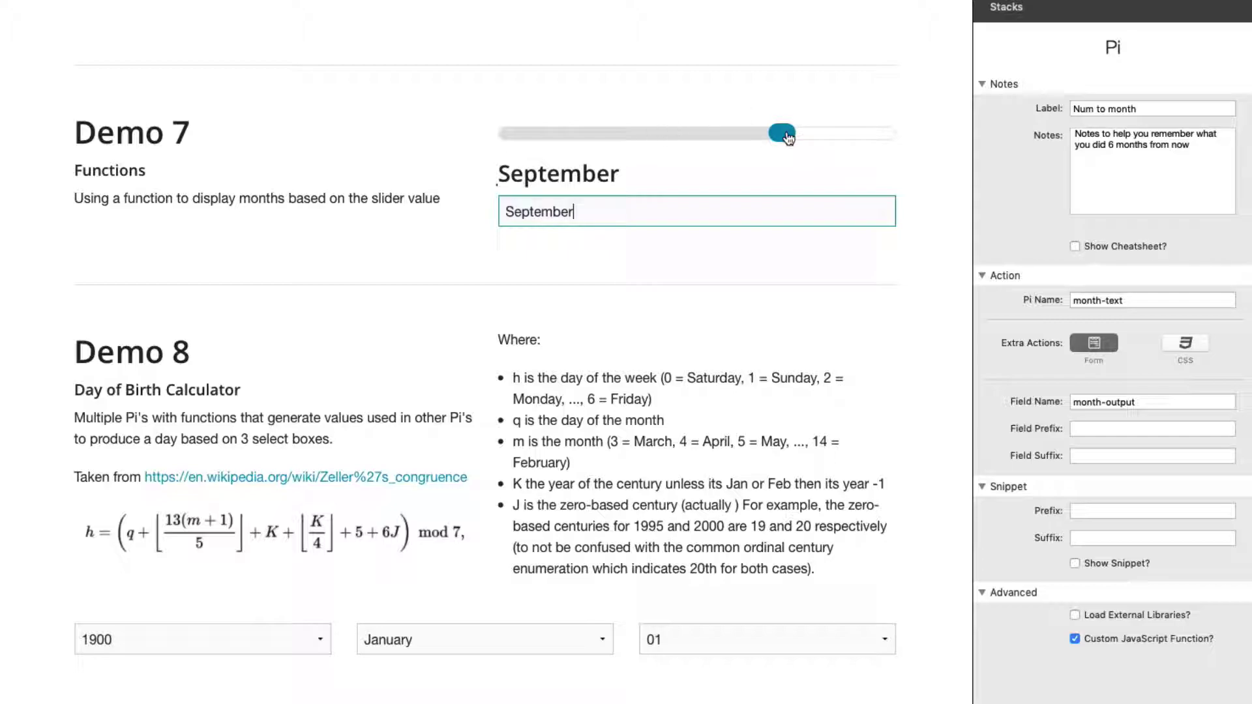
{"action": "left_click_drag", "start_coordinate": [782, 133], "coordinate": [578, 127]}
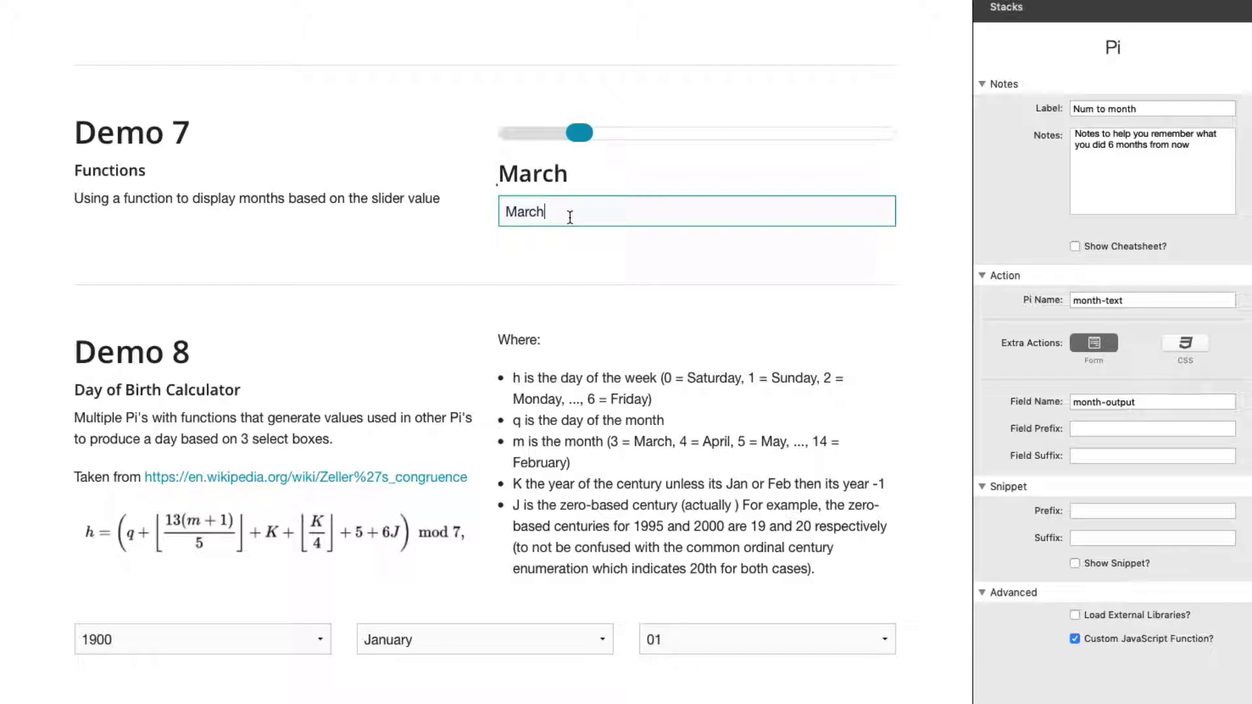
Return to editing and check the field name of the Month text input
{"action": "key", "text": "super+shift+p"}
{"action": "left_click", "coordinate": [685, 477]}
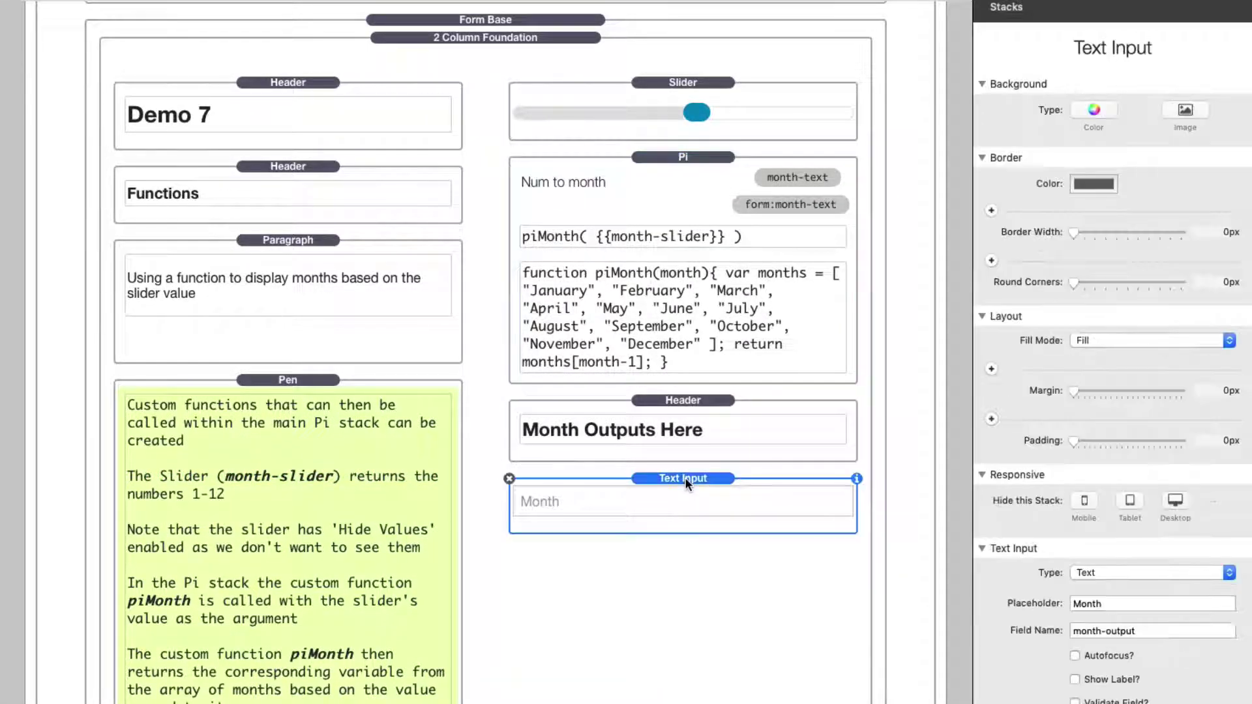
{"action": "triple_click", "coordinate": [1149, 632]}
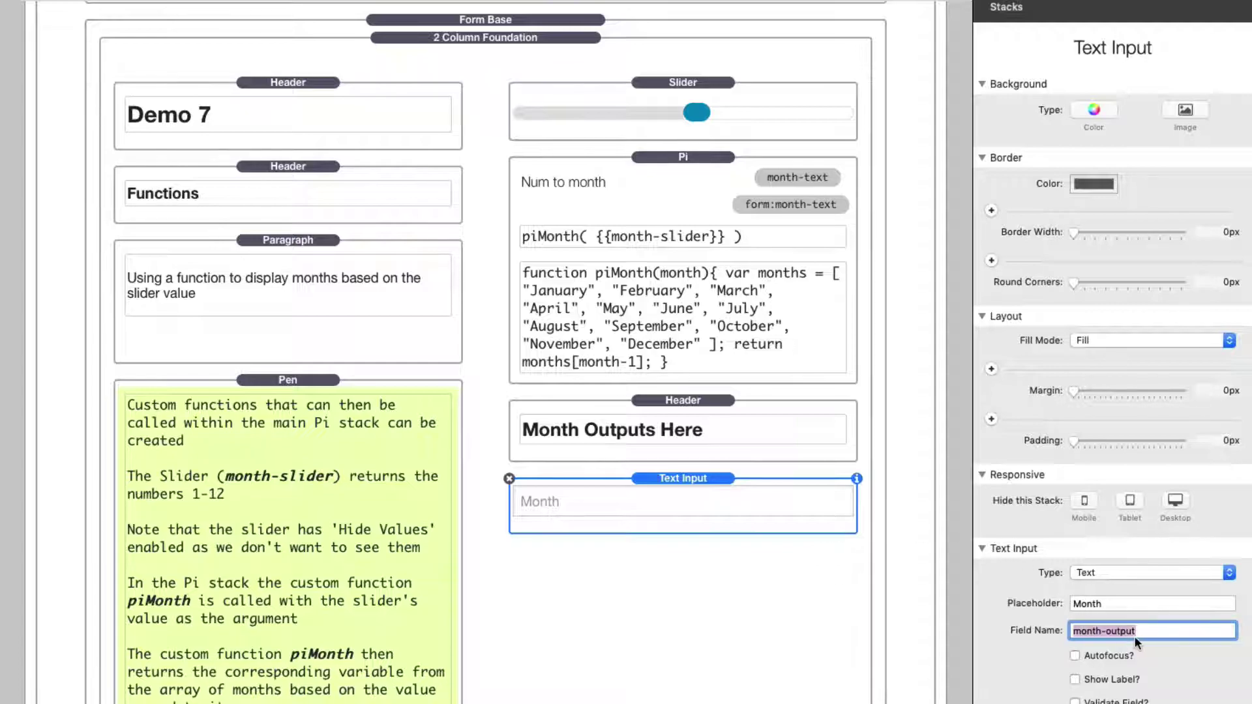
{"action": "left_click", "coordinate": [677, 490]}
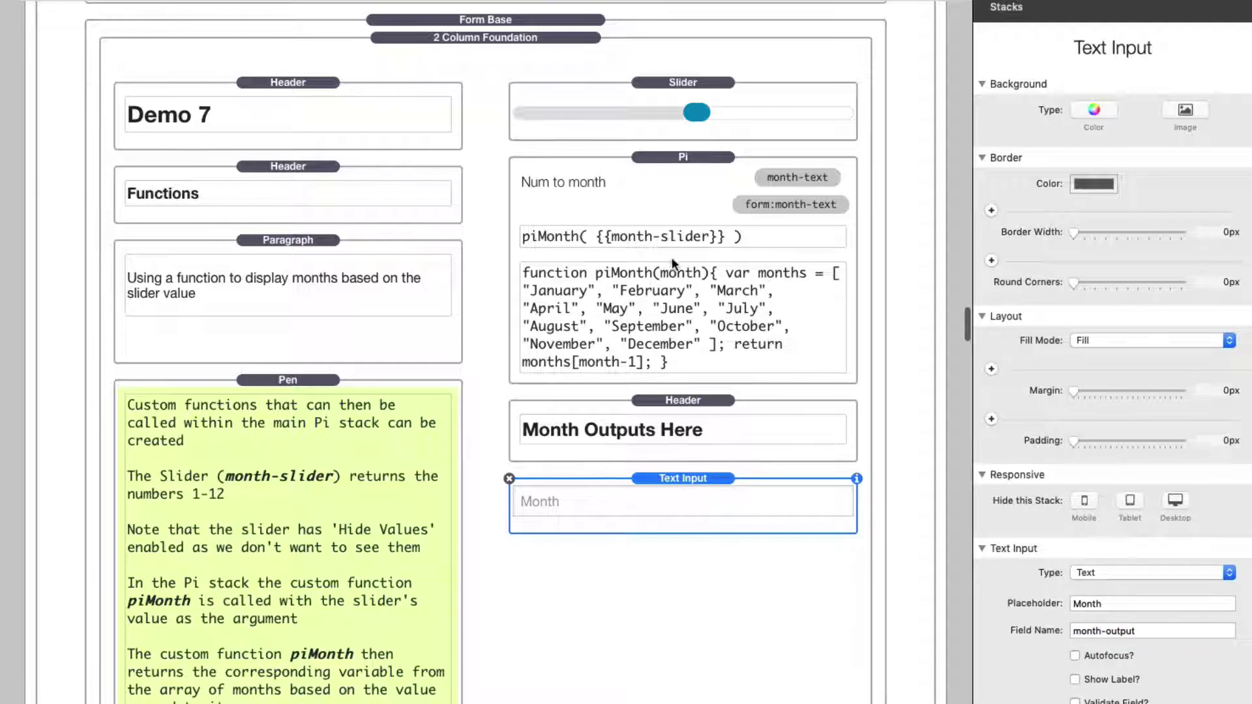
Examine the Pi stack's Form extra action and the field name it outputs to
{"action": "left_click", "coordinate": [672, 186]}
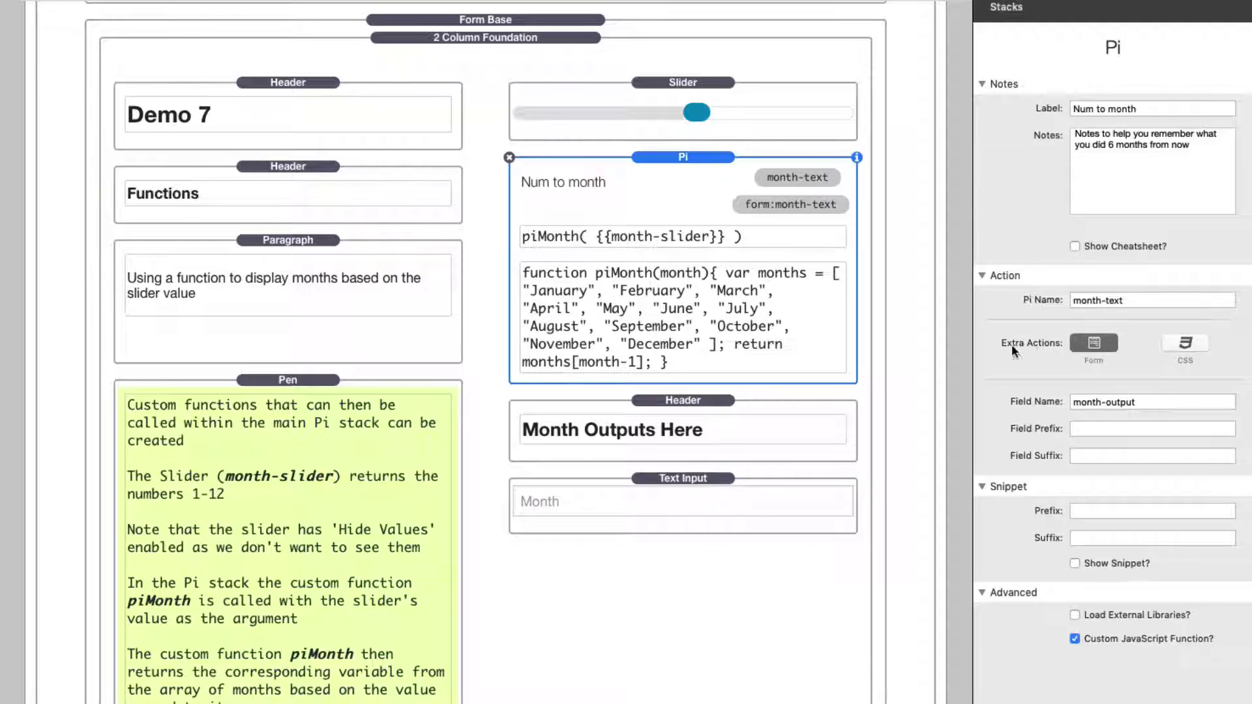
{"action": "left_click", "coordinate": [1095, 343]}
{"action": "left_click", "coordinate": [1094, 344]}
{"action": "left_click", "coordinate": [1154, 399]}
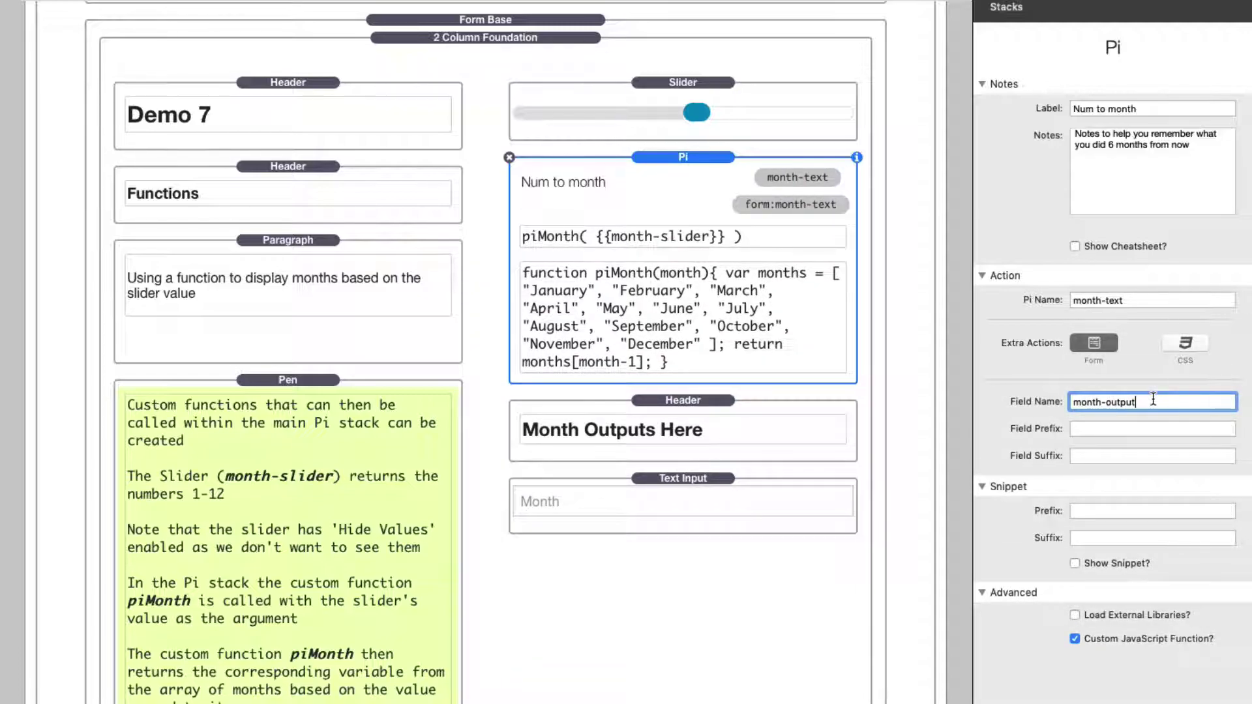
Set the Pi stack's field prefix to "My fav month is " and its field suffix to "."
{"action": "left_click", "coordinate": [1112, 429]}
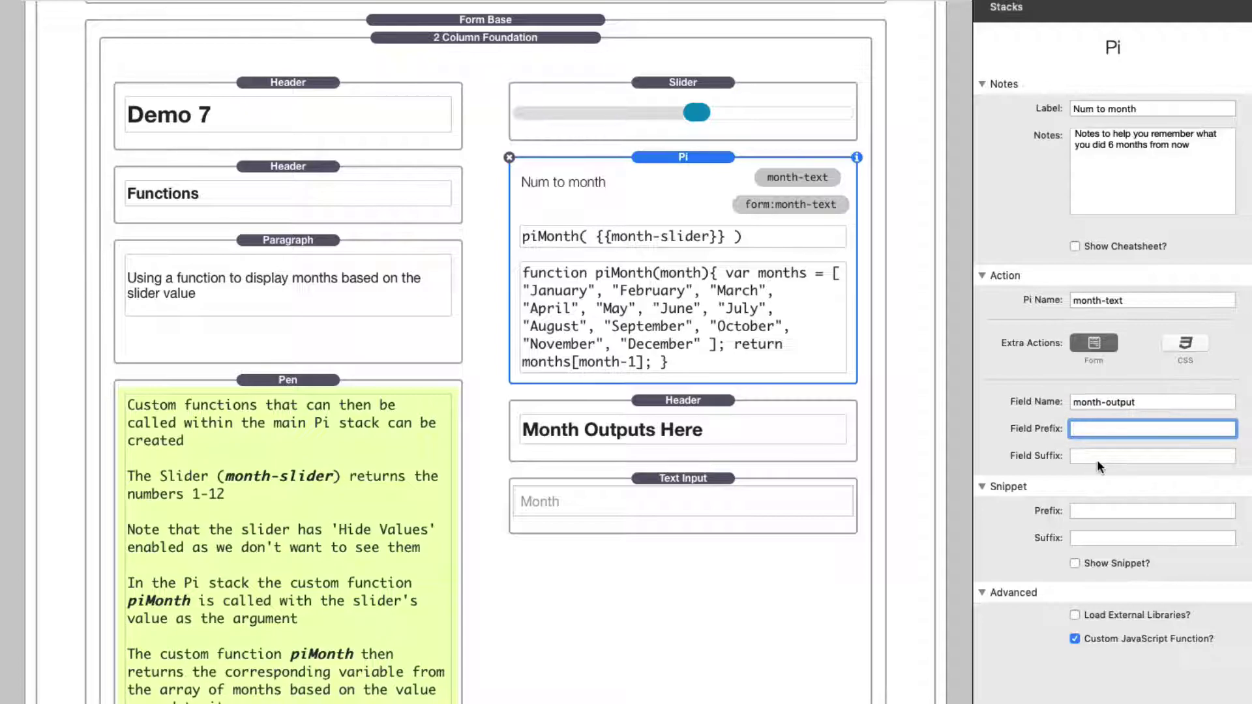
{"action": "left_click", "coordinate": [1098, 457]}
{"action": "left_click", "coordinate": [1088, 428]}
{"action": "type", "text": "My fav month is"}
{"action": "key", "text": "Tab"}
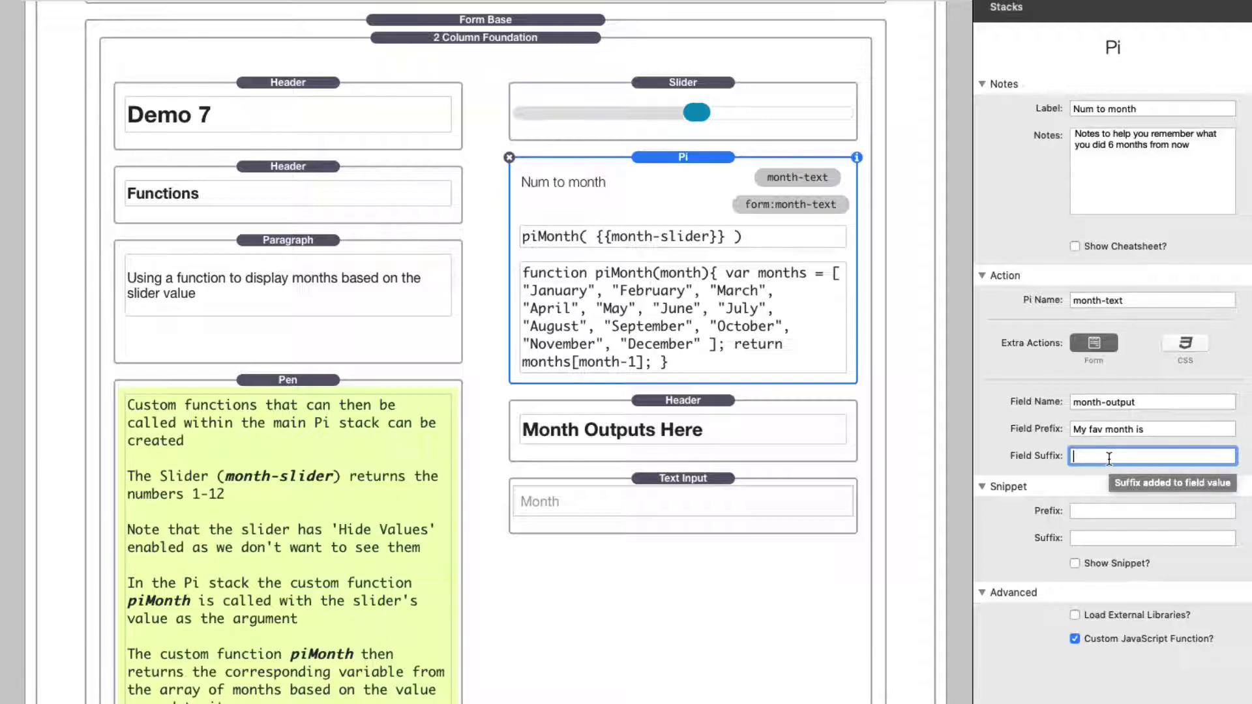
{"action": "type", "text": "."}
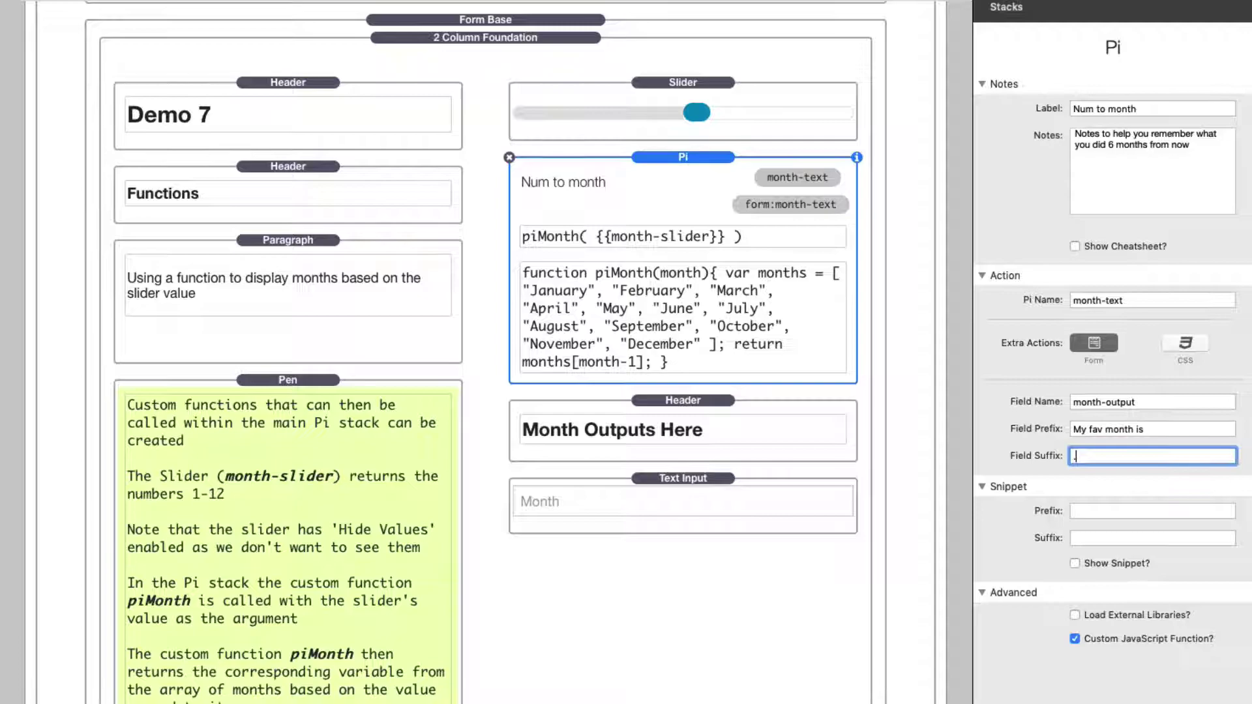
{"action": "left_click", "coordinate": [1149, 399]}
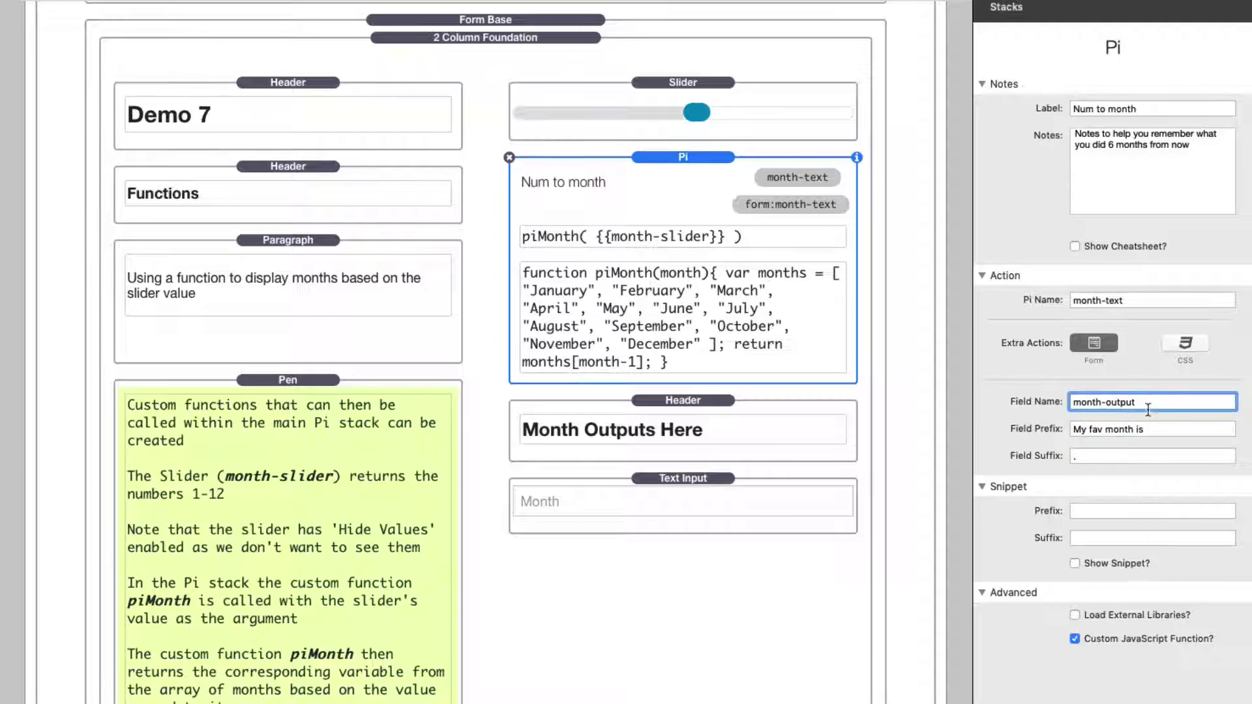
{"action": "key", "text": "Tab"}
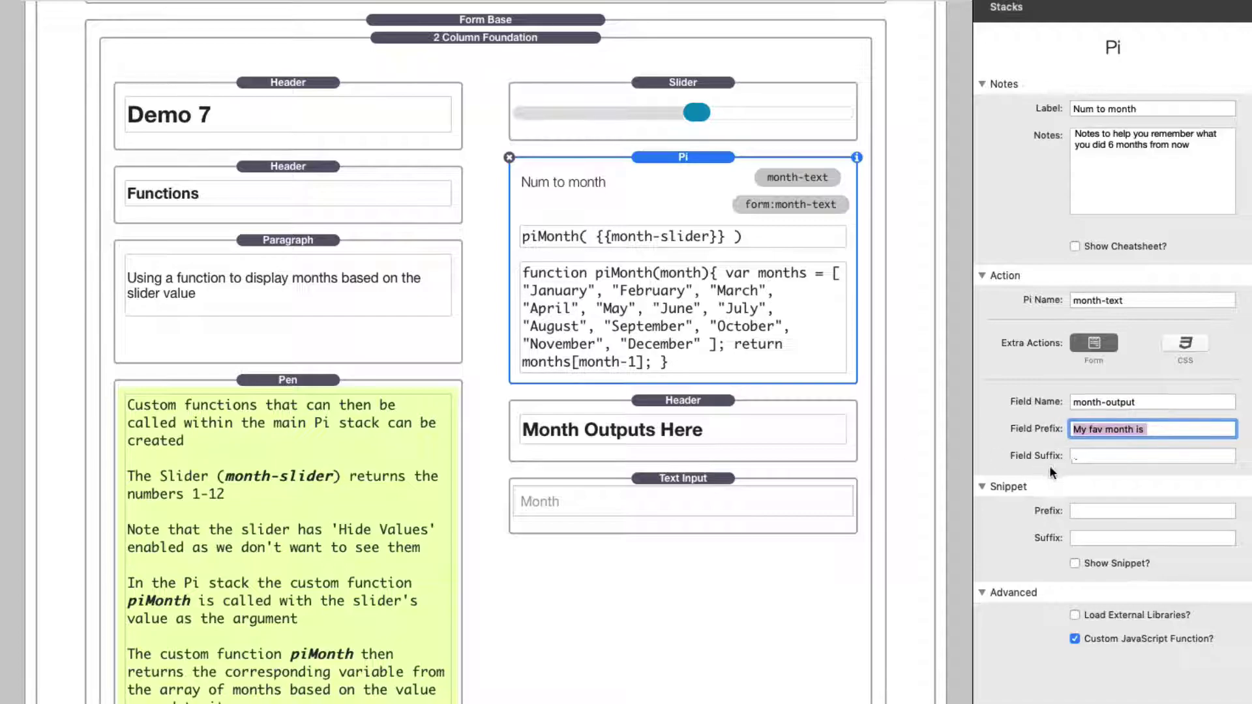
{"action": "key", "text": "Tab"}
{"action": "left_click", "coordinate": [1211, 428]}
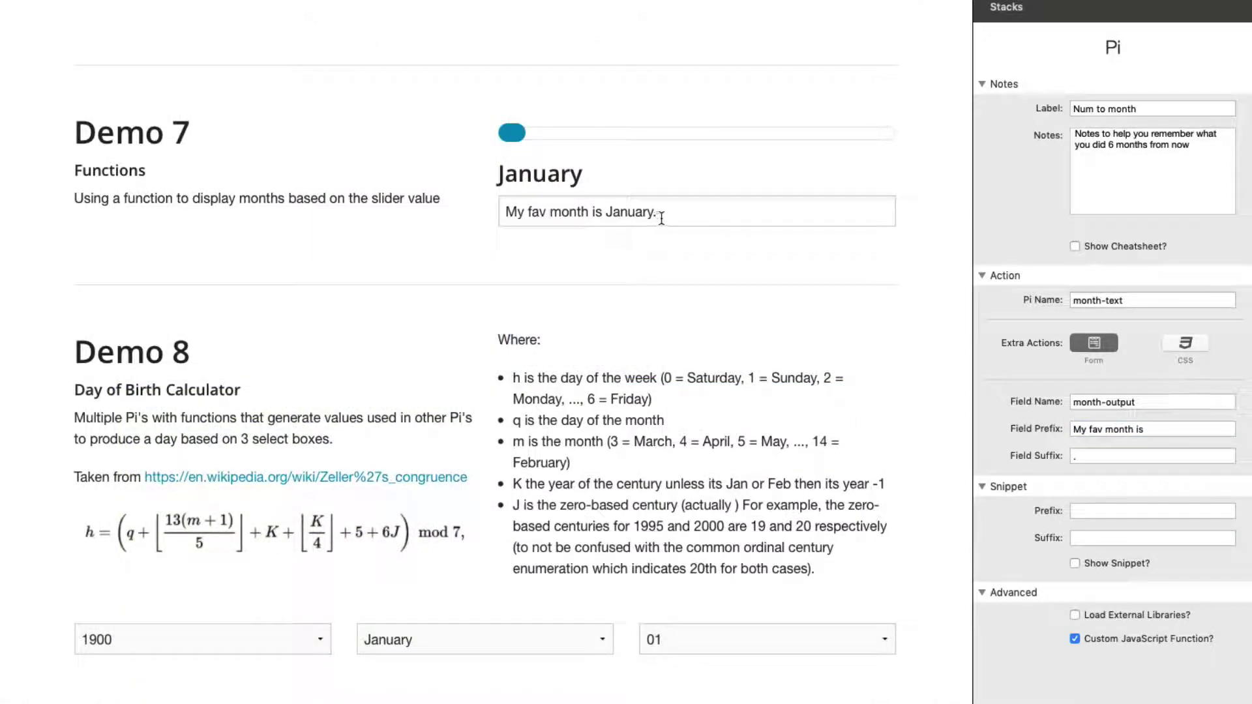
Preview the page and move the Demo 7 slider to July to check the text field's prefix and suffix
{"action": "left_click_drag", "start_coordinate": [512, 132], "coordinate": [715, 137]}
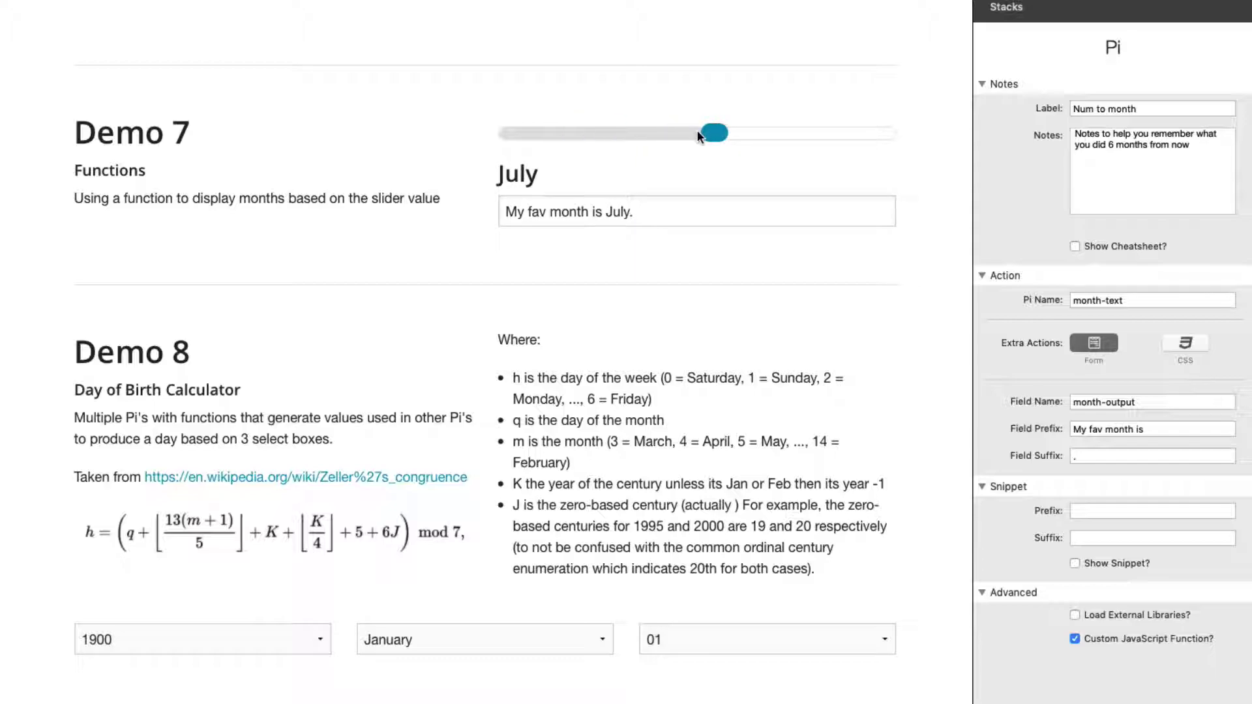
{"action": "left_click", "coordinate": [663, 210]}
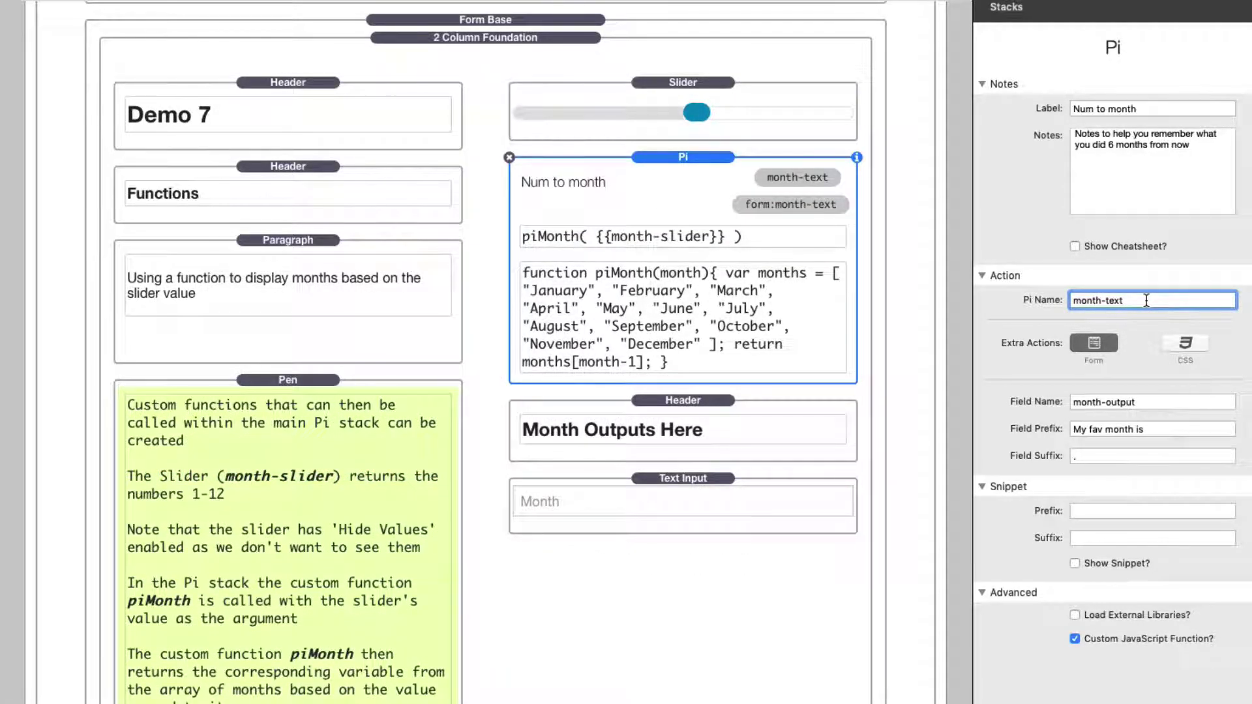
Return to editing and check the Pi name of the "Num to month" Pi stack
{"action": "left_click", "coordinate": [667, 167]}
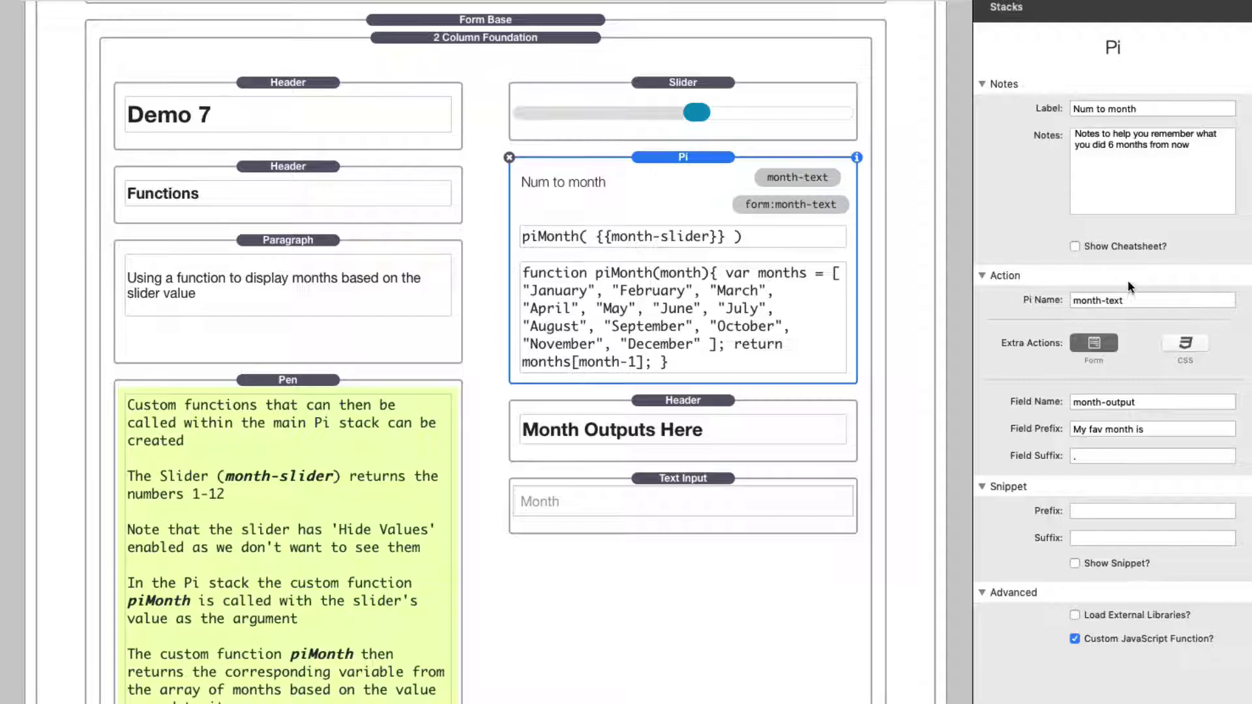
{"action": "left_click_drag", "start_coordinate": [1145, 300], "coordinate": [946, 300]}
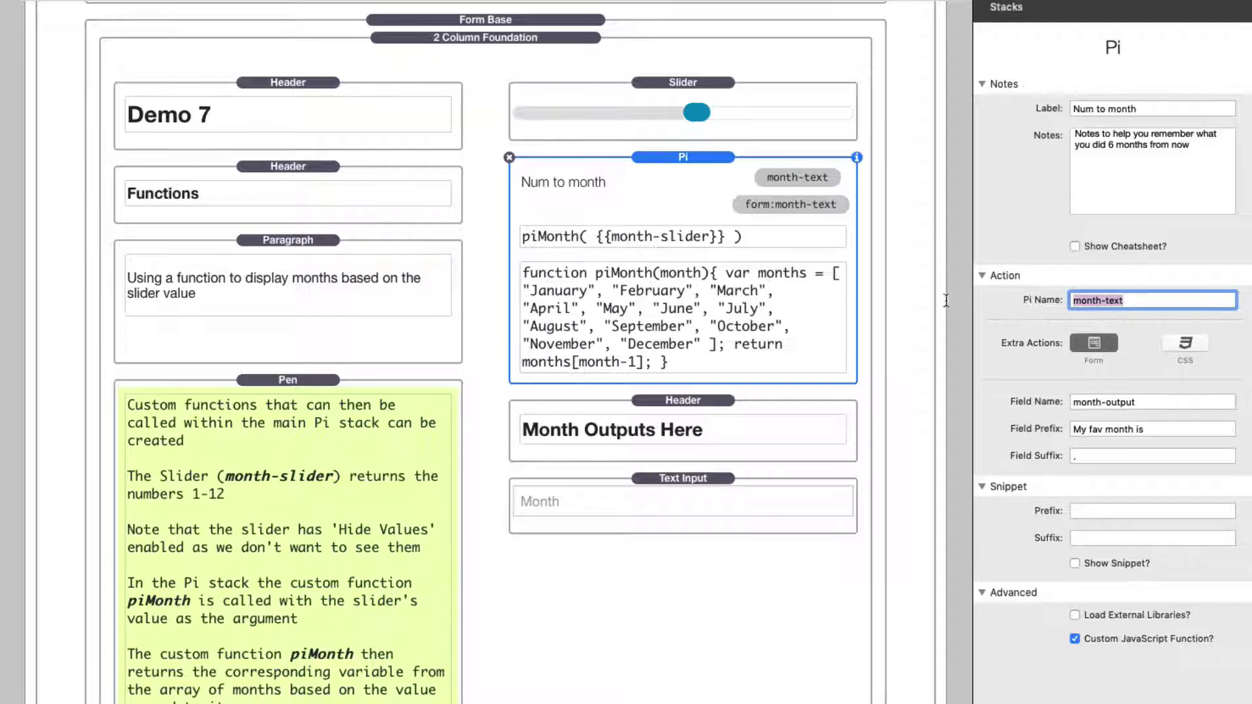
{"action": "key", "text": "Right"}
{"action": "left_click", "coordinate": [700, 175]}
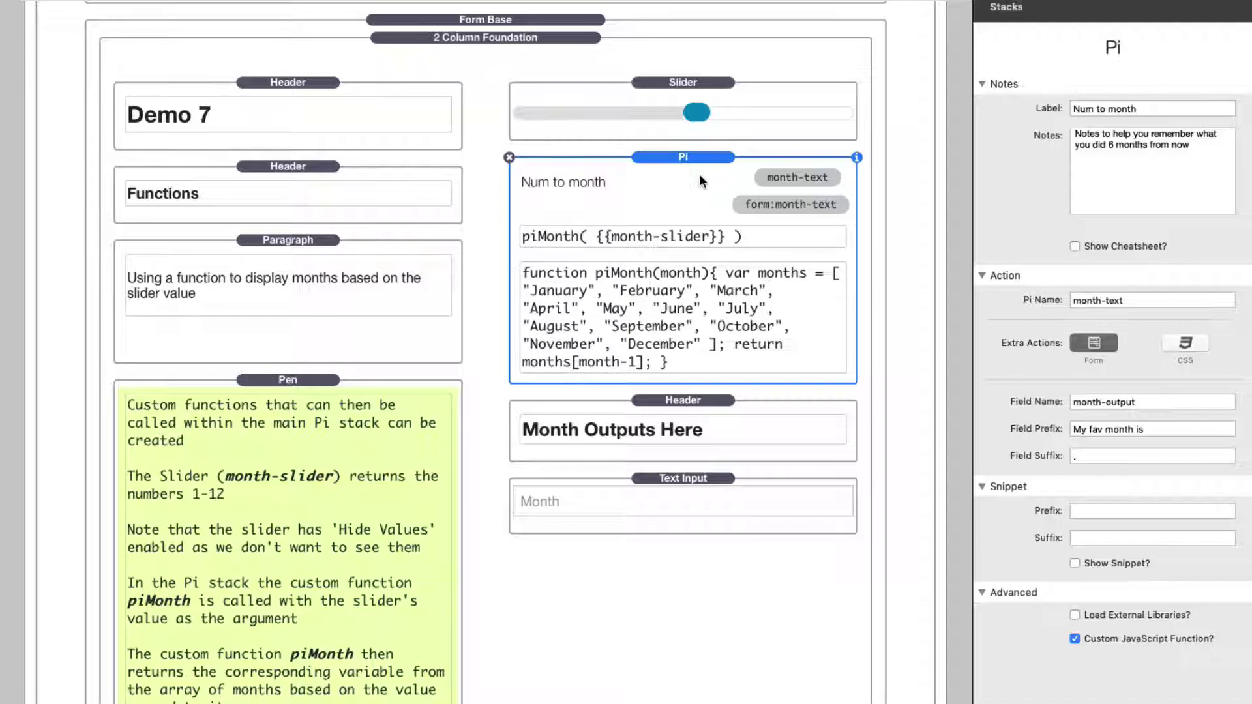
Preview the page, inspect the Demo 7 month heading's markup, and examine the hidden month-text input element
{"action": "key", "text": "super+shift+p"}
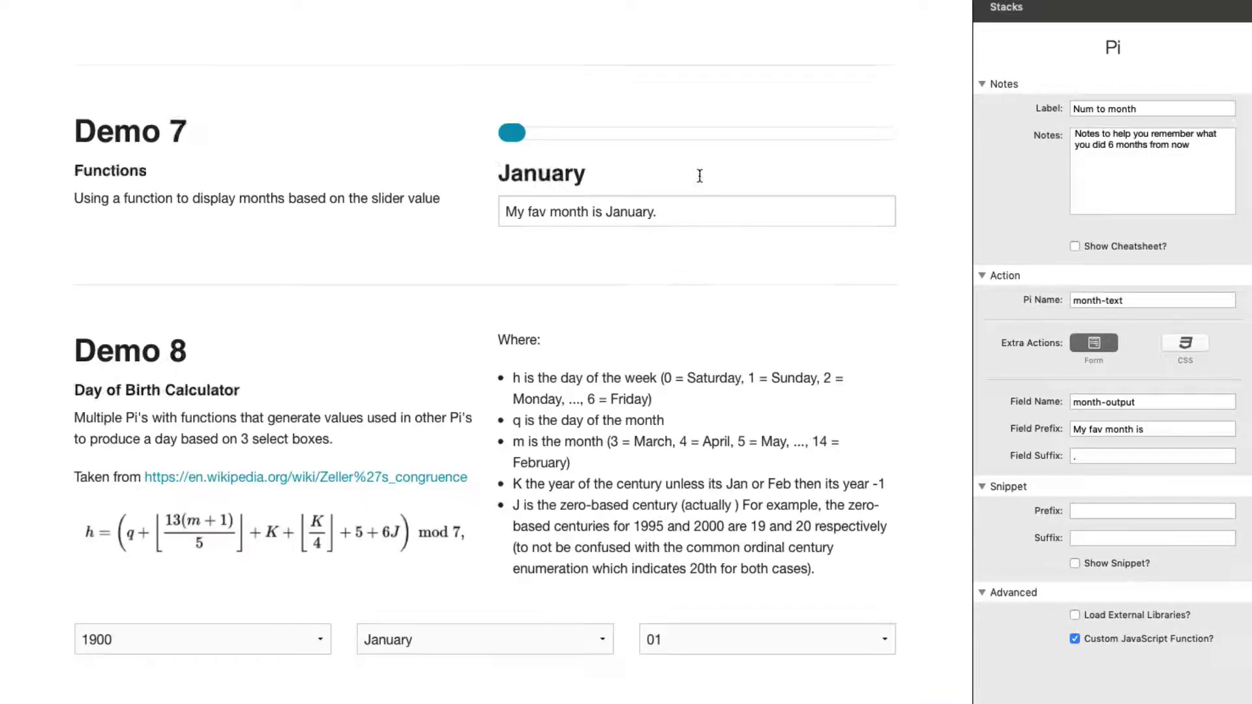
{"action": "double_click", "coordinate": [538, 167]}
{"action": "right_click", "coordinate": [537, 157]}
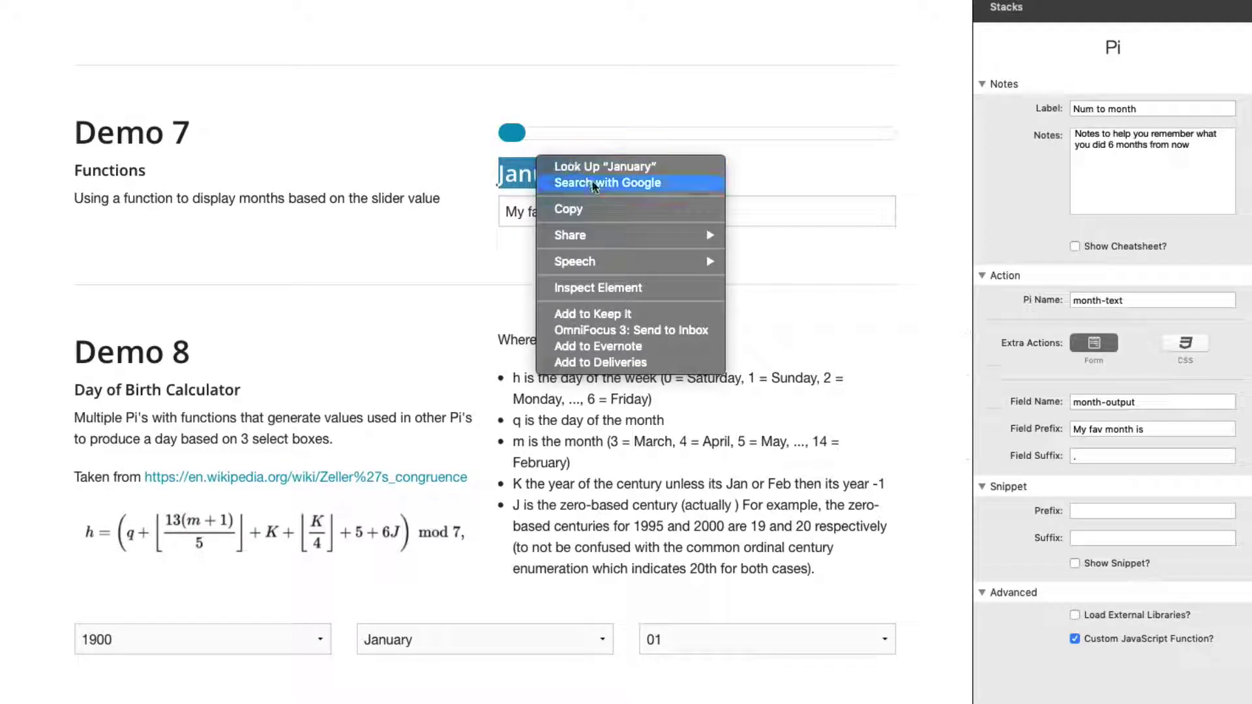
{"action": "left_click", "coordinate": [593, 288]}
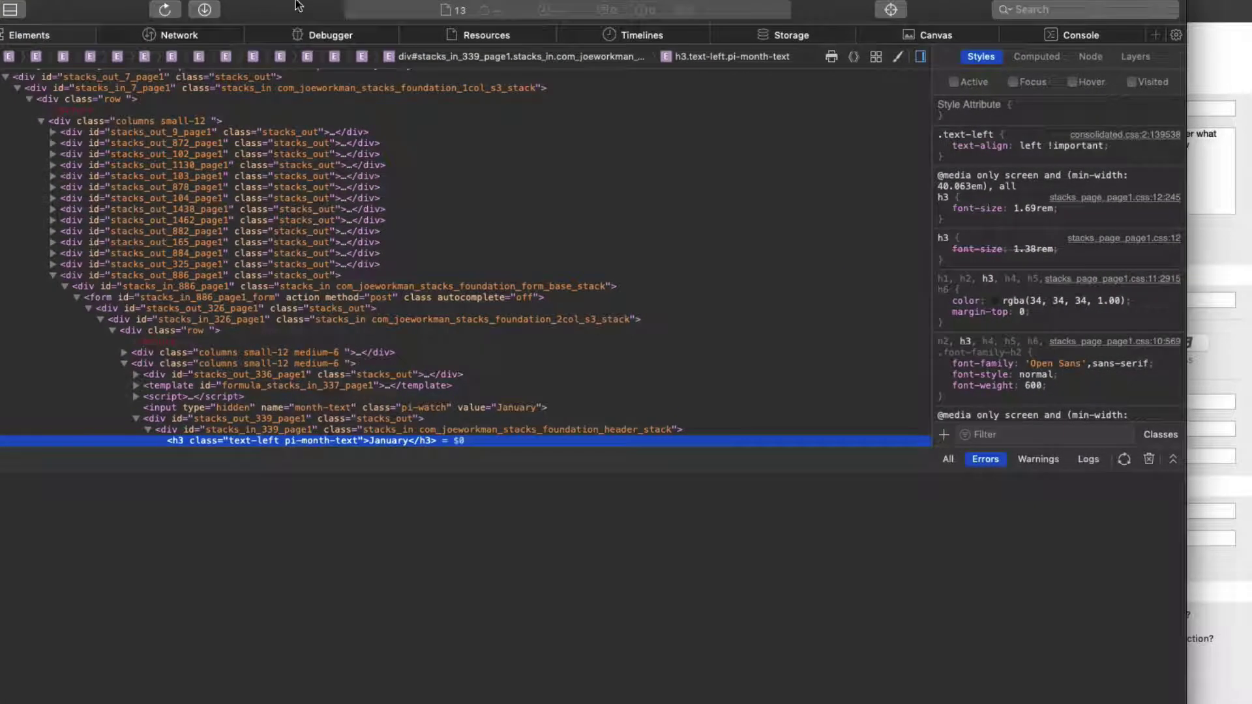
{"action": "scroll", "coordinate": [463, 369], "scroll_direction": "down", "scroll_amount": 5}
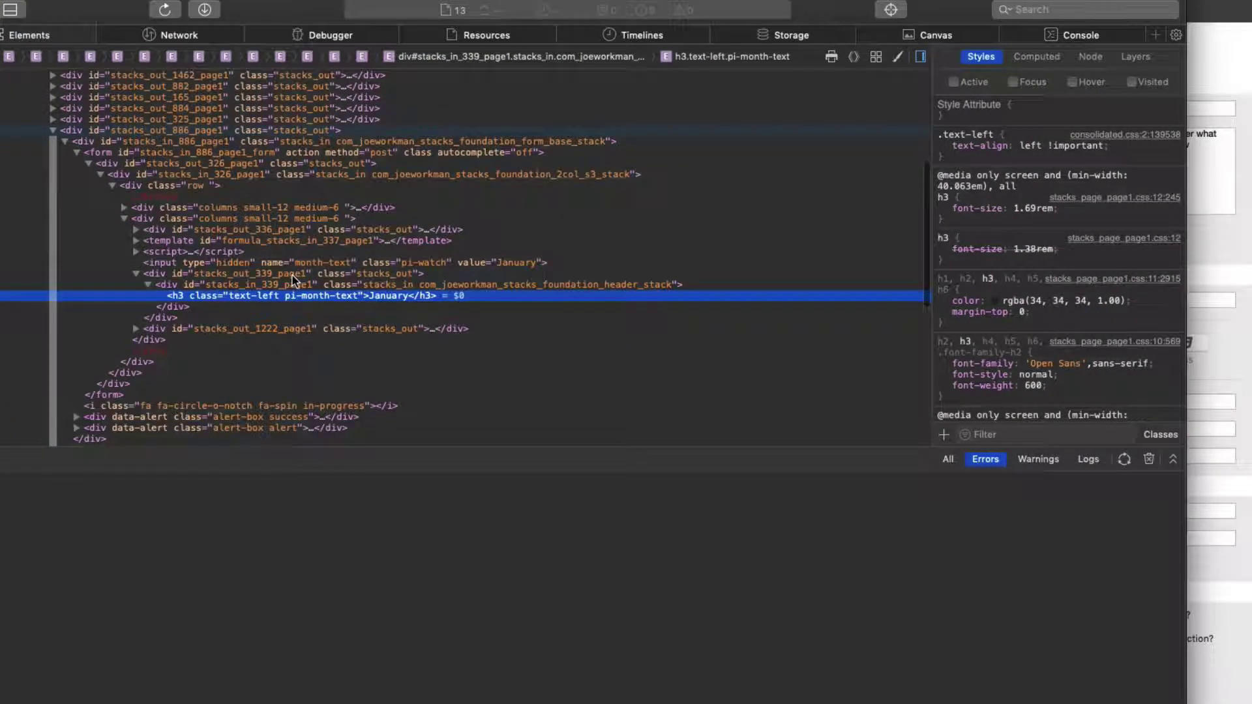
{"action": "left_click", "coordinate": [209, 263]}
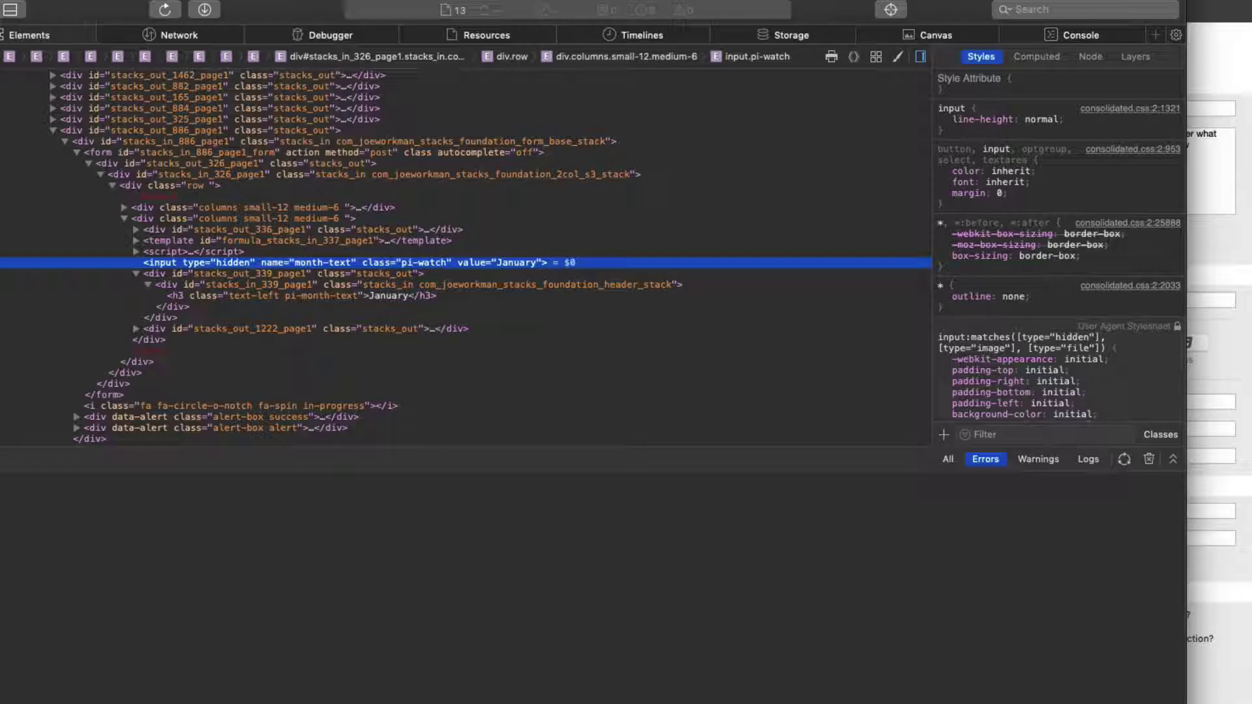
Move the Demo 7 slider to April and recheck the hidden month-text input in the web inspector
{"action": "key", "text": "alt+super+i"}
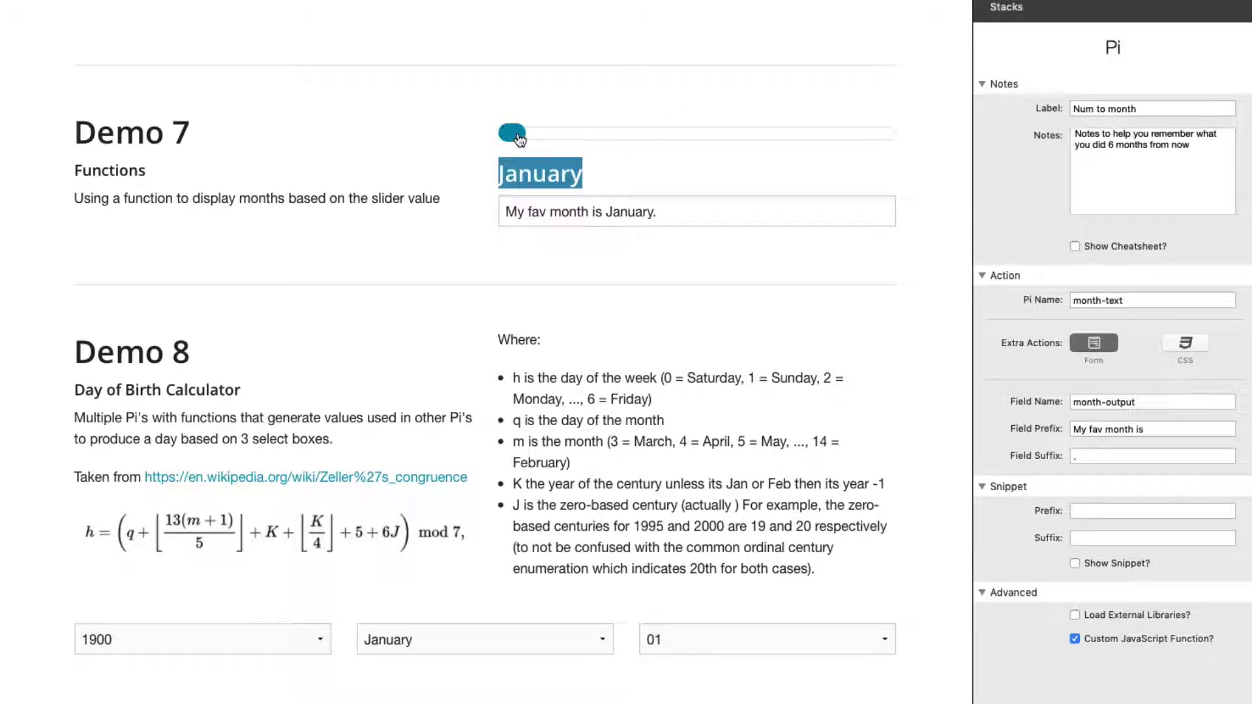
{"action": "left_click_drag", "start_coordinate": [512, 133], "coordinate": [594, 130]}
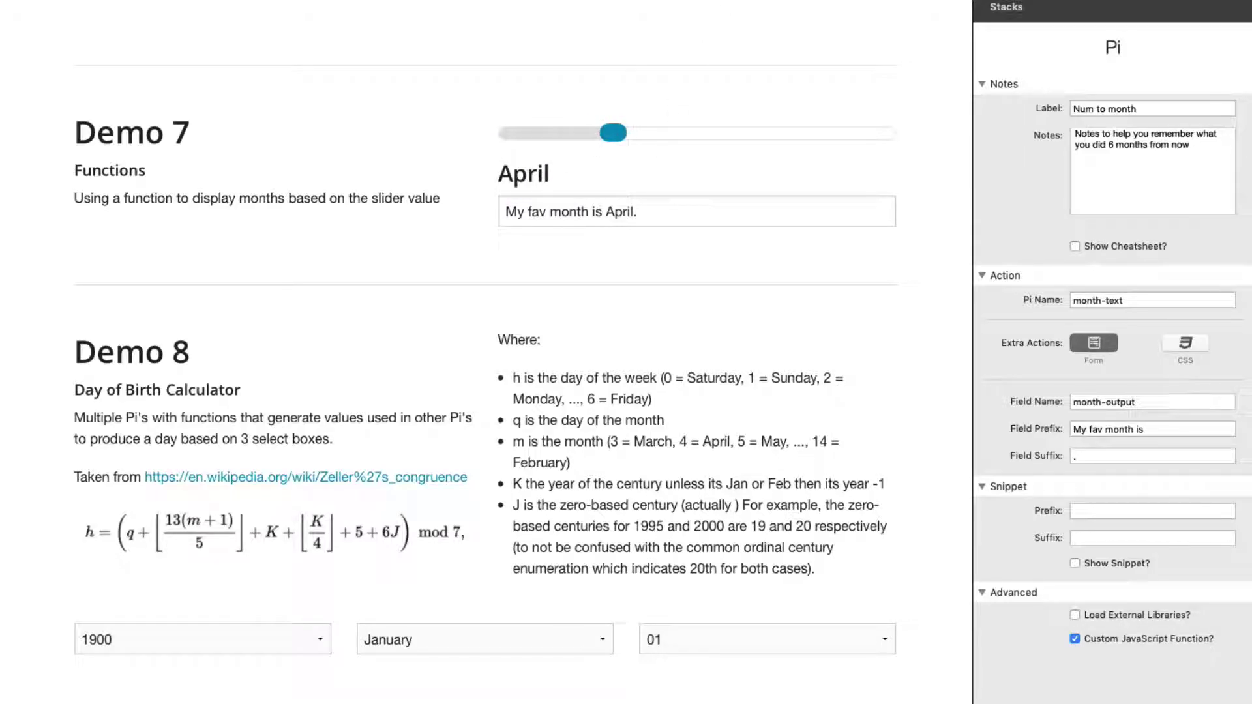
{"action": "key", "text": "alt+super+i"}
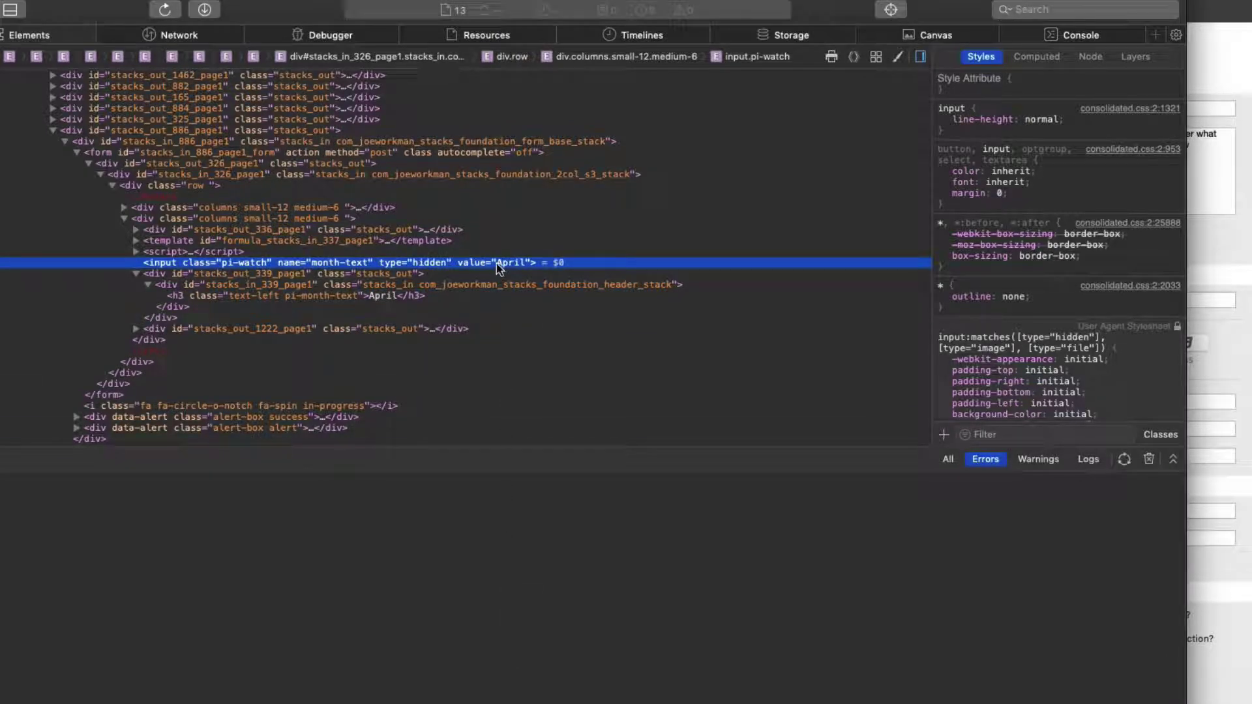